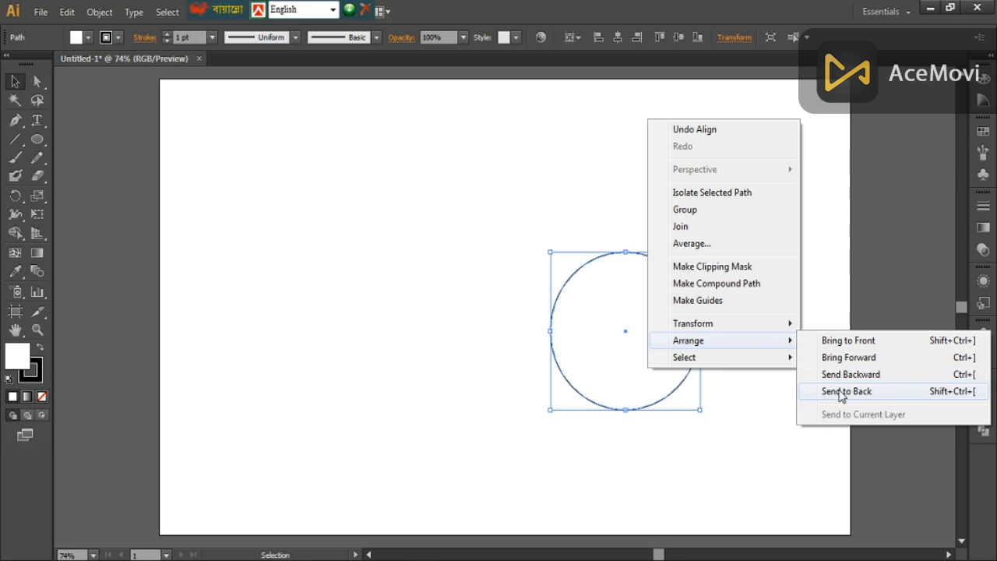
- Send the circle to the back and move the star straight up until it sits just above the circle
left_click(734, 344)
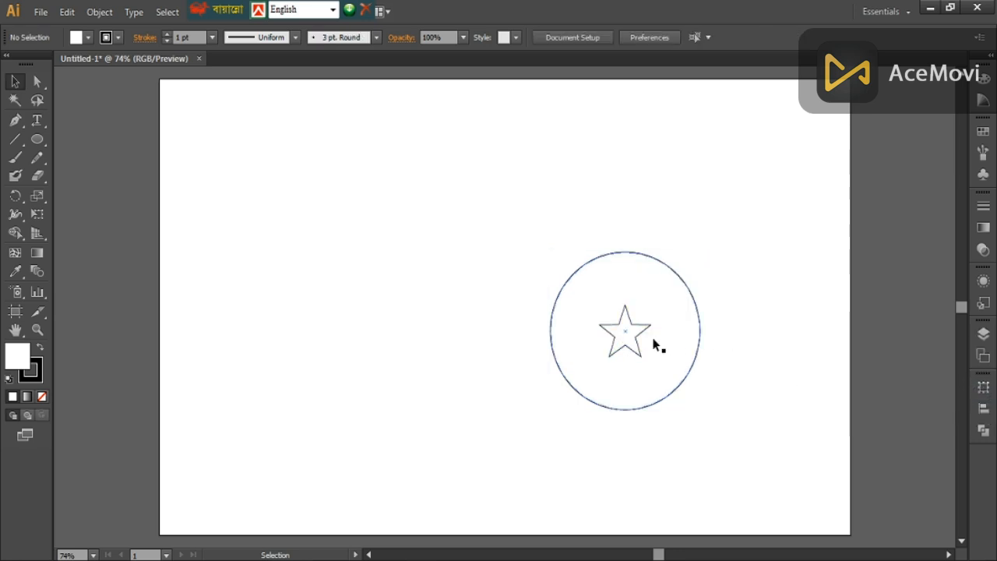
left_click(637, 336)
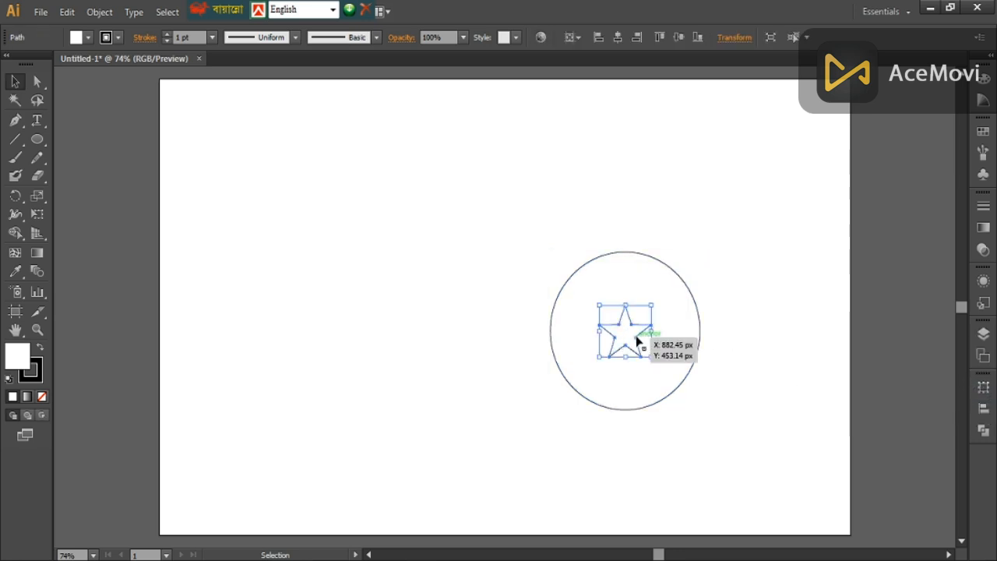
key("shift+Up")
key("shift+Up")
key("shift+Up")
key("shift+Up")
key("shift+Up")
key("shift+Up")
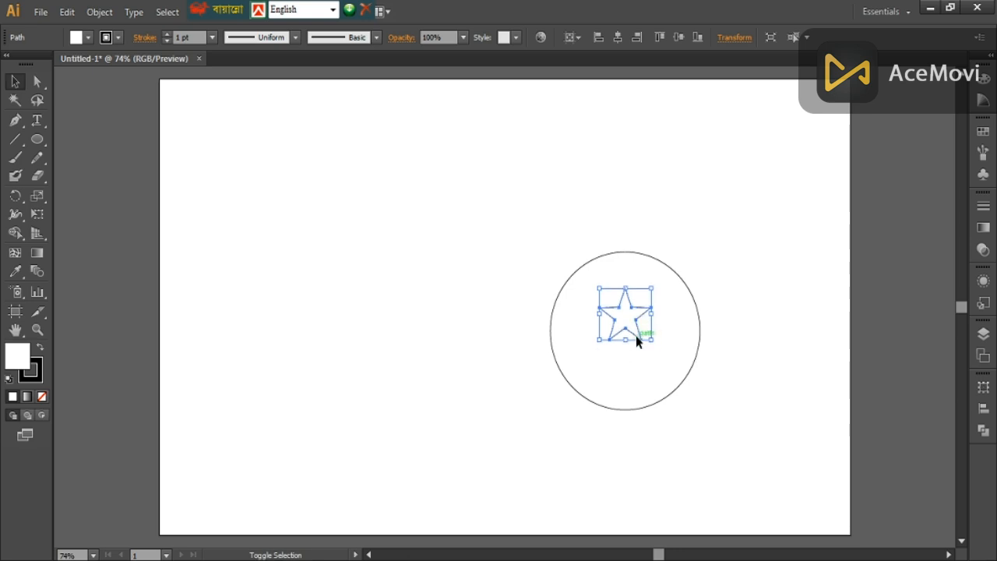
key("shift+Up")
key("shift+Up")
key("shift+Up")
key("shift+Up")
key("shift+Up")
key("shift+Up")
key("shift+Up")
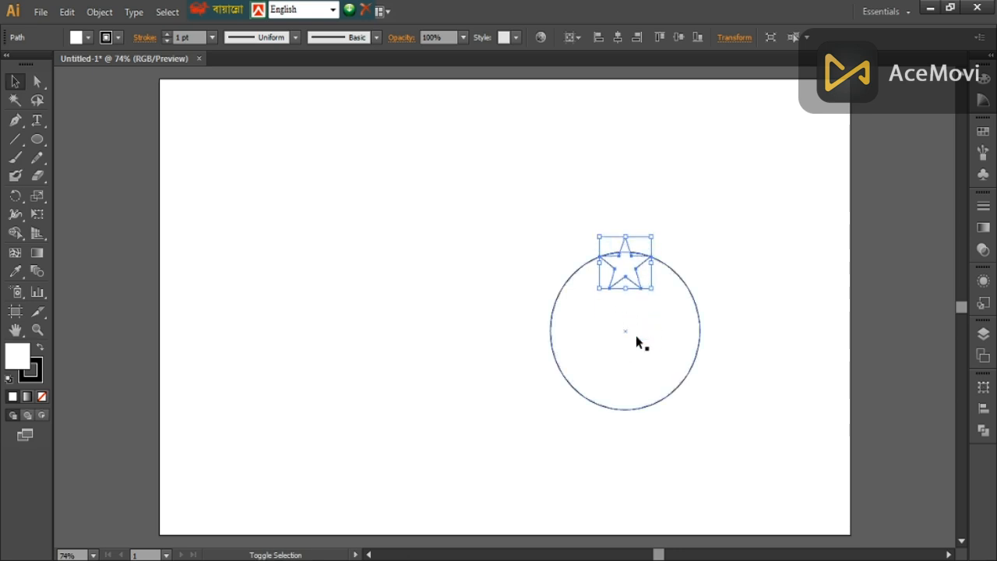
key("shift+Up")
key("shift+Up")
key("shift+Up")
key("shift+Up")
key("shift+Up")
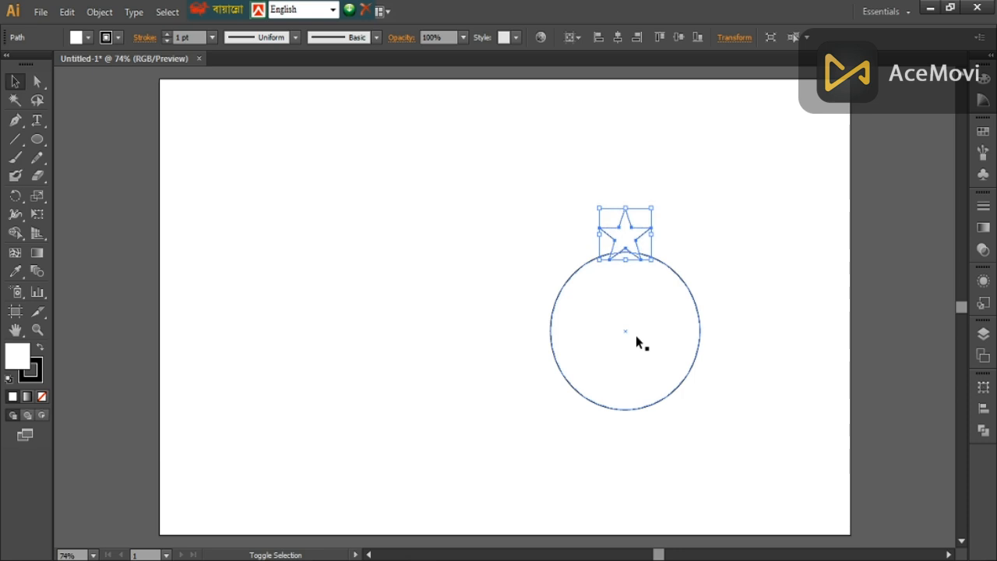
key("shift+Up")
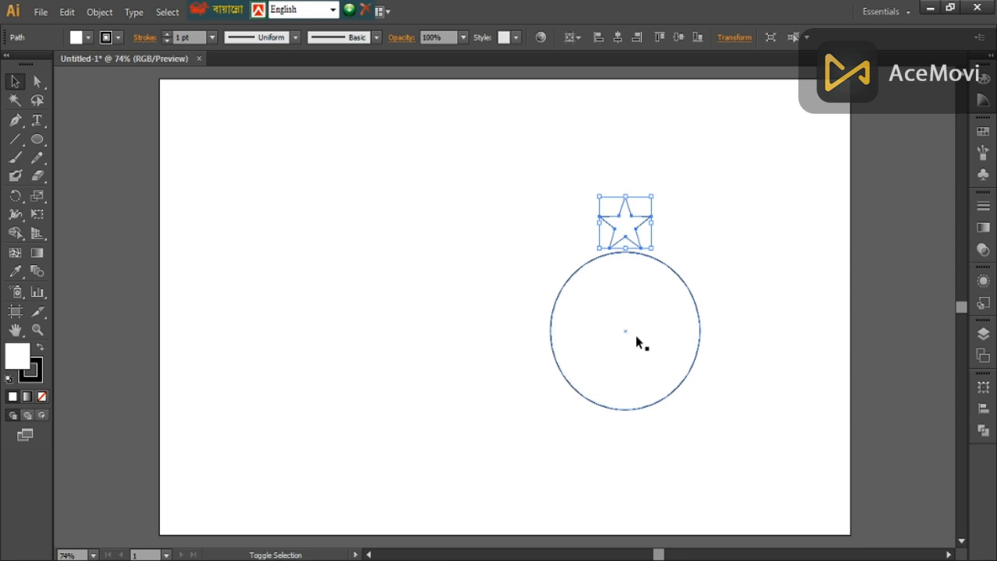
key("shift+Up")
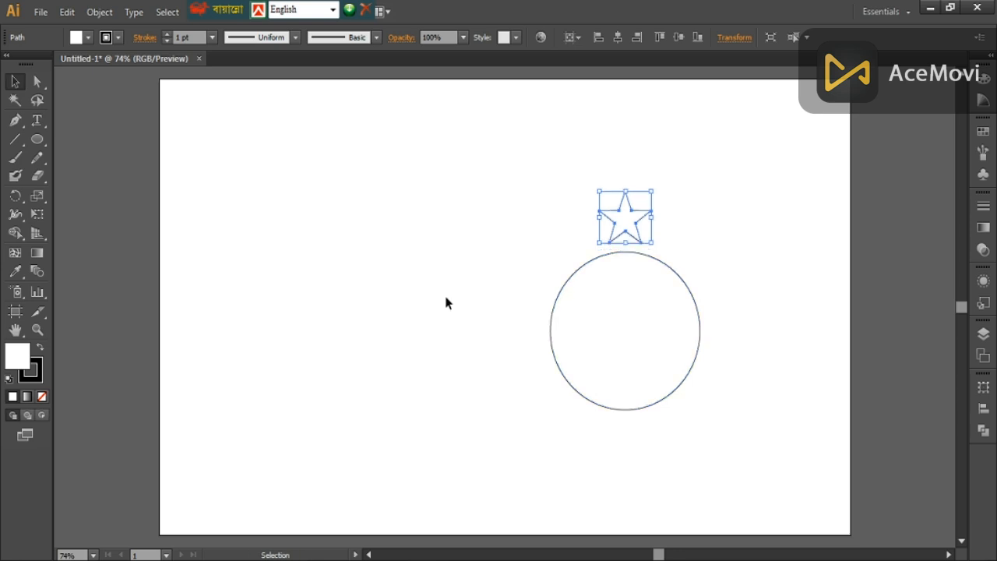
- Move the floating language bar off the menu names and check whether Smart Guides are enabled
left_click(15, 196)
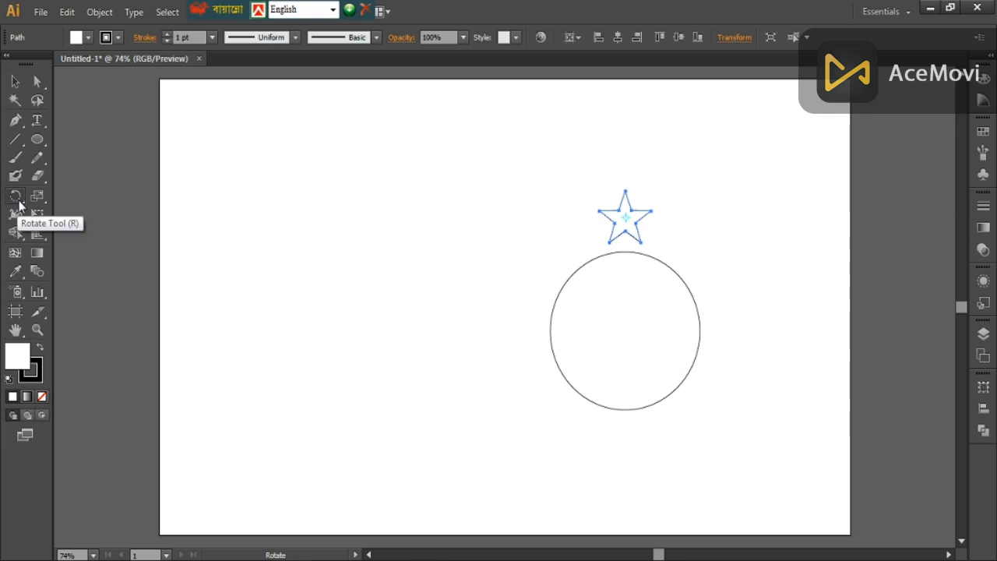
left_click(15, 196)
left_click(71, 195)
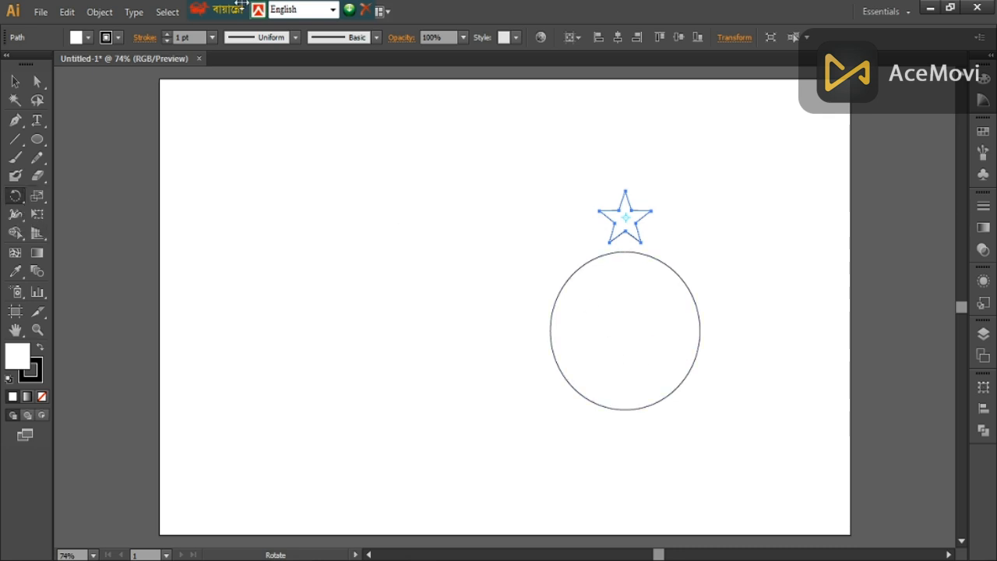
left_click_drag(241, 4, 600, 6)
left_click(236, 13)
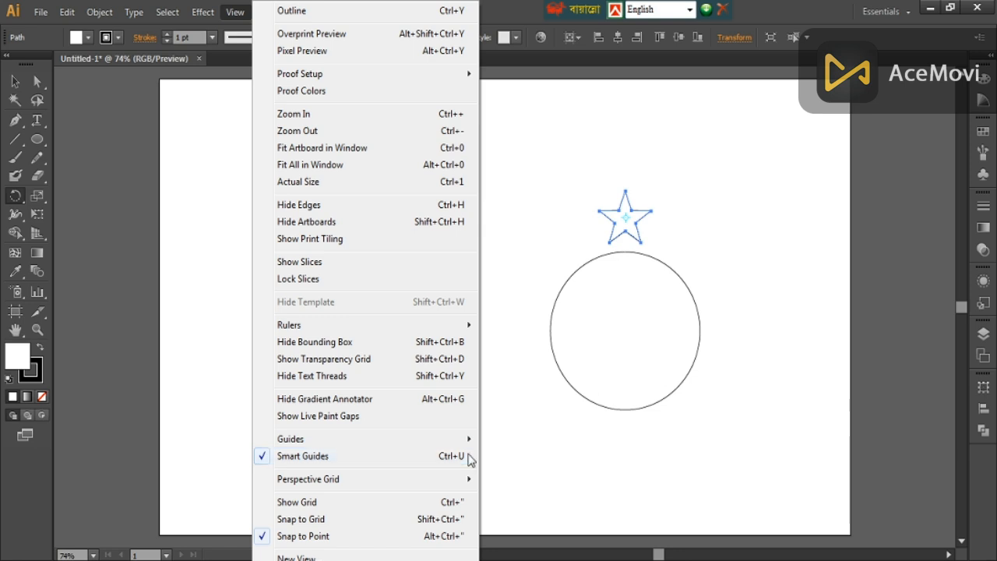
left_click(561, 460)
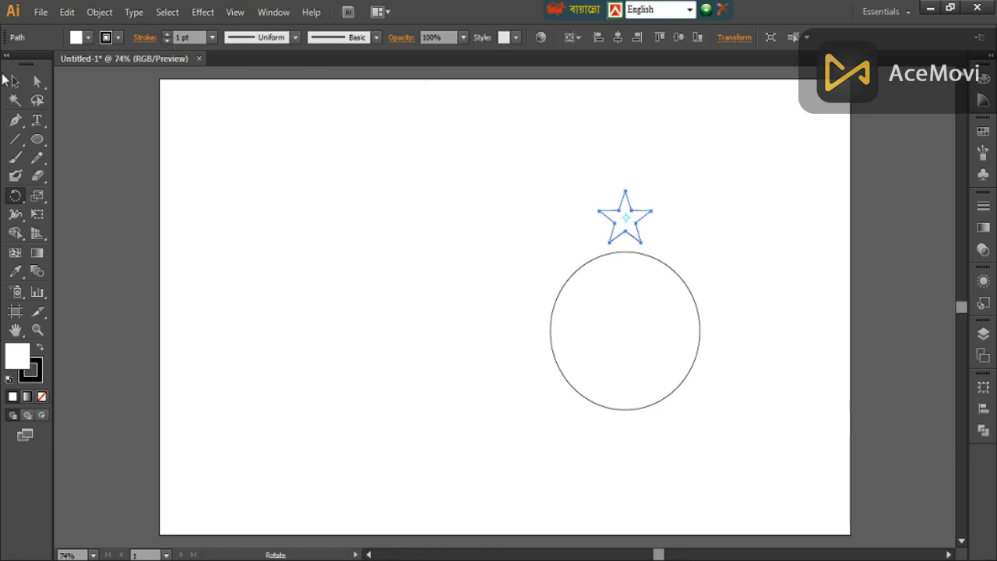
left_click(14, 81)
left_click(385, 233)
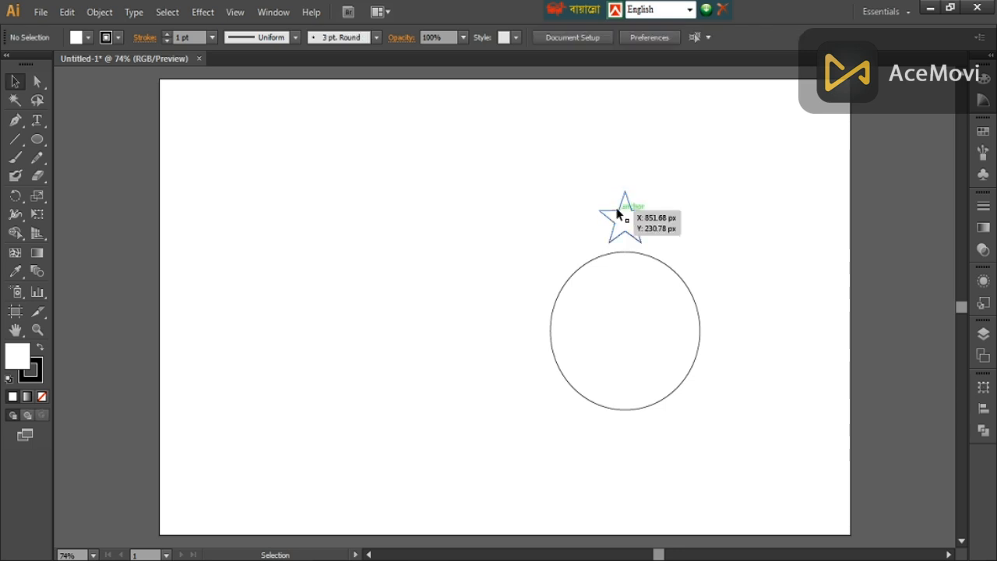
double_click(629, 232)
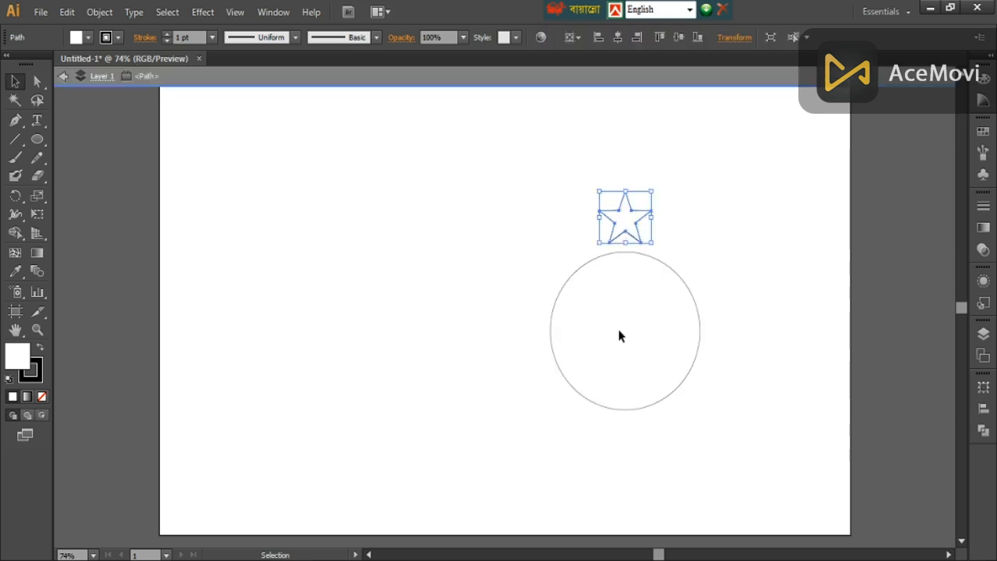
left_click(61, 76)
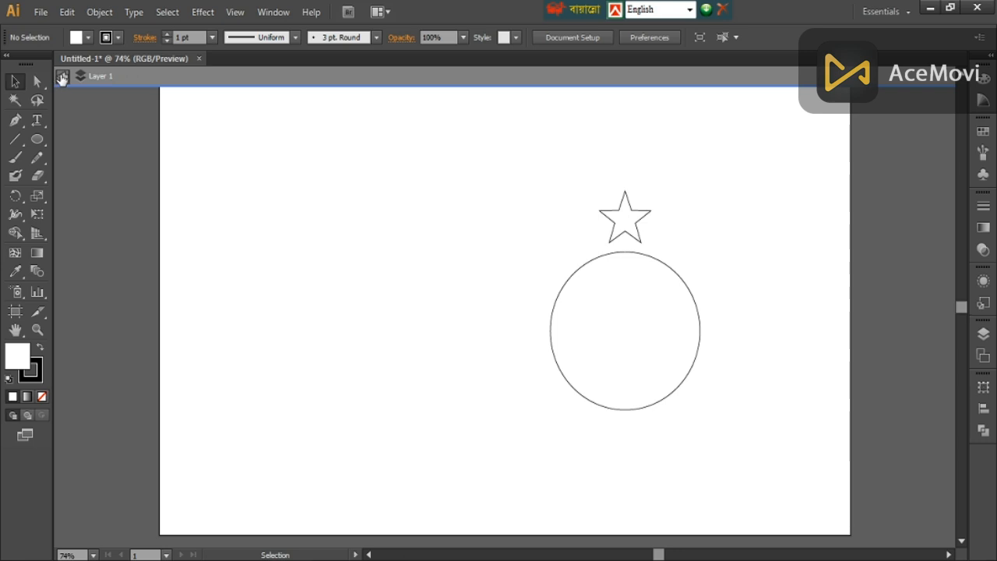
- Make a rotated copy of the star around the circle's centre, with the angle set to 360/10
left_click(630, 231)
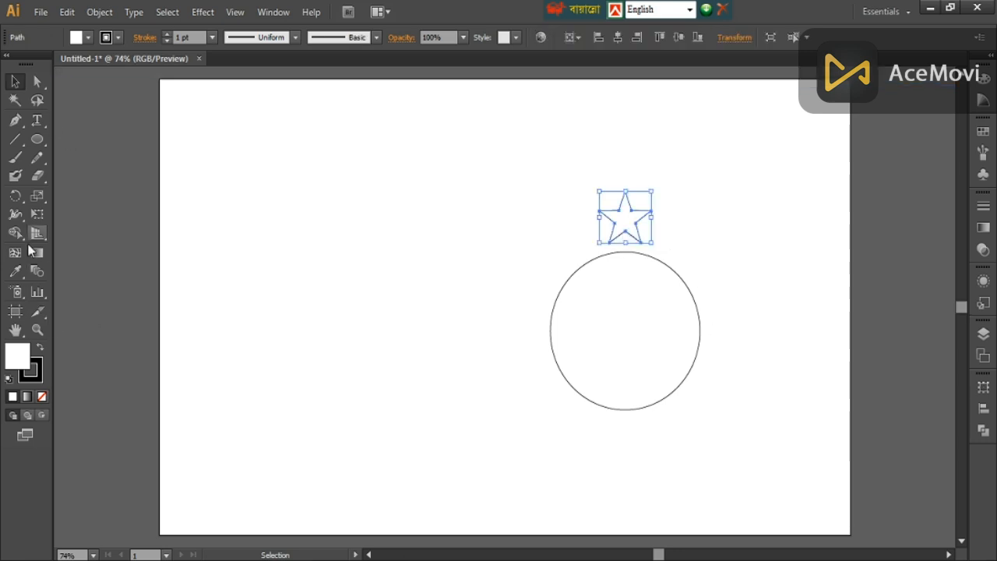
left_click(16, 195)
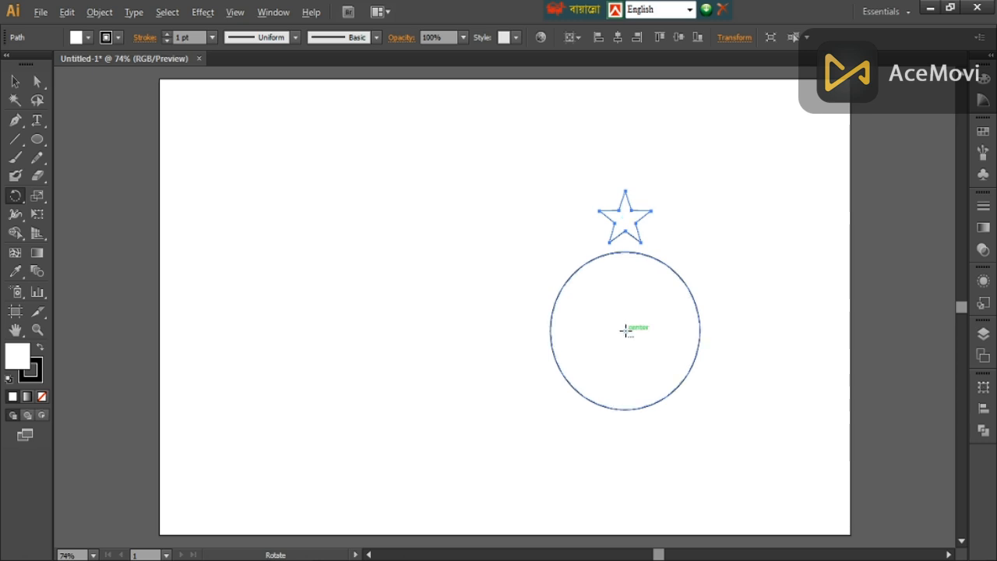
left_click(625, 330, "alt")
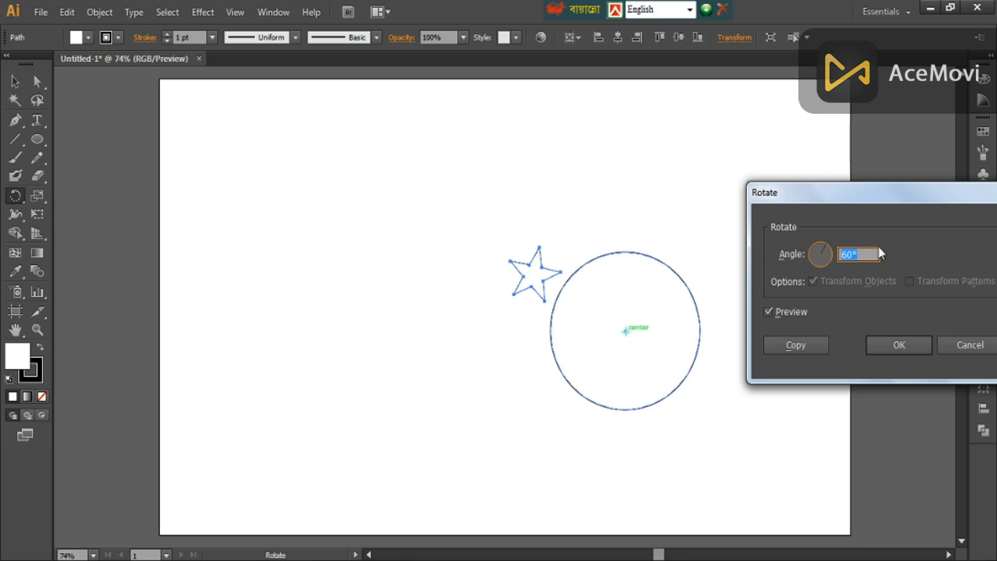
left_click_drag(873, 254, 809, 258)
type("360/10")
left_click(821, 343)
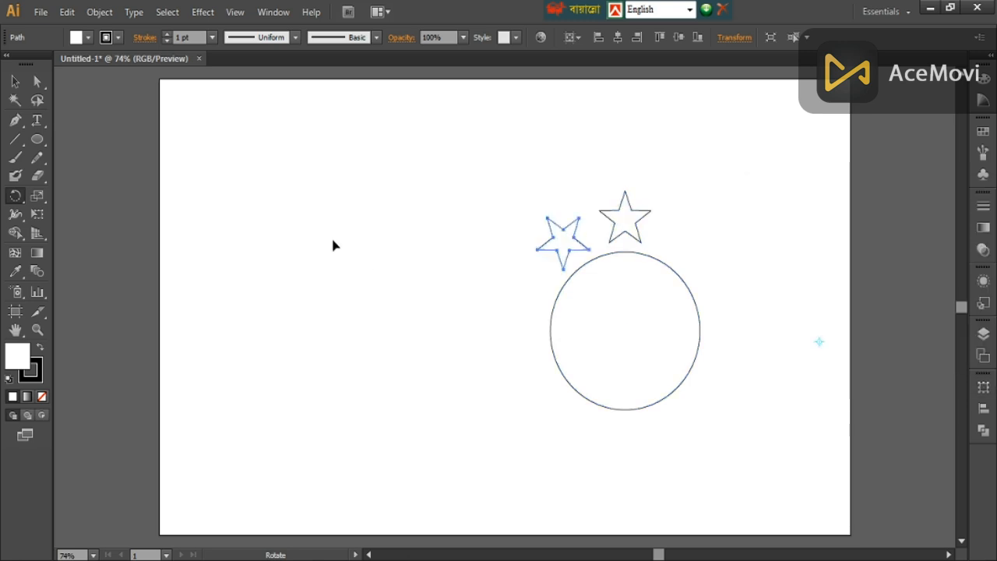
- Repeat the rotated copy with Transform Again until a ring of ten stars surrounds the circle
left_click(100, 11)
mouse_move(148, 28)
left_click(339, 32)
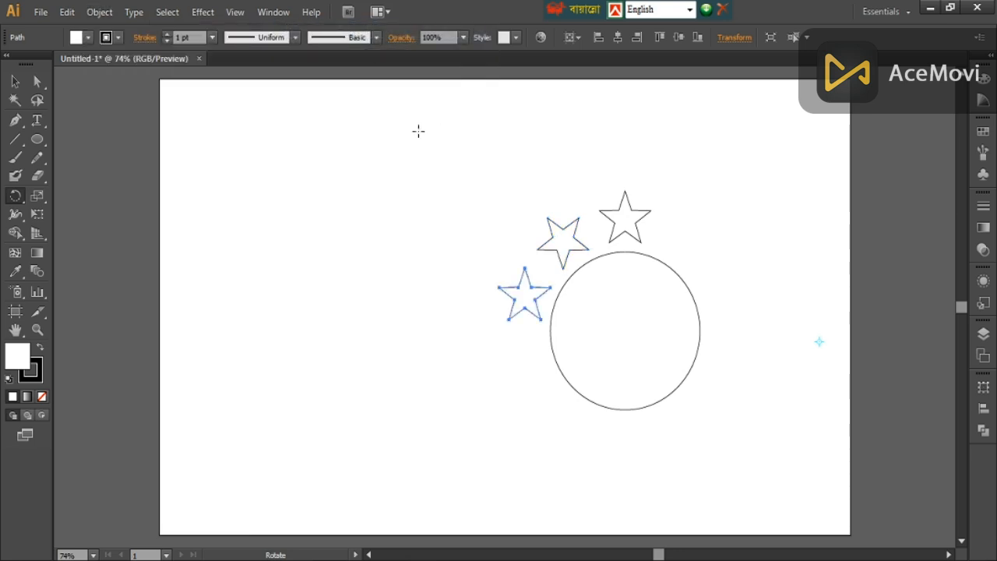
left_click(100, 12)
mouse_move(177, 29)
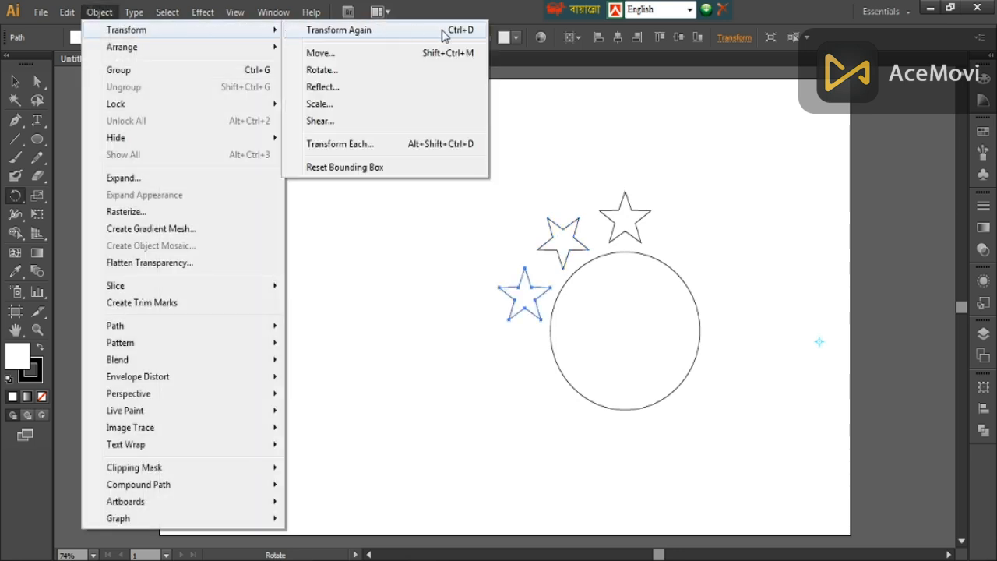
left_click(472, 32)
key("ctrl+d")
key("ctrl+d")
key("ctrl+d")
key("ctrl+d")
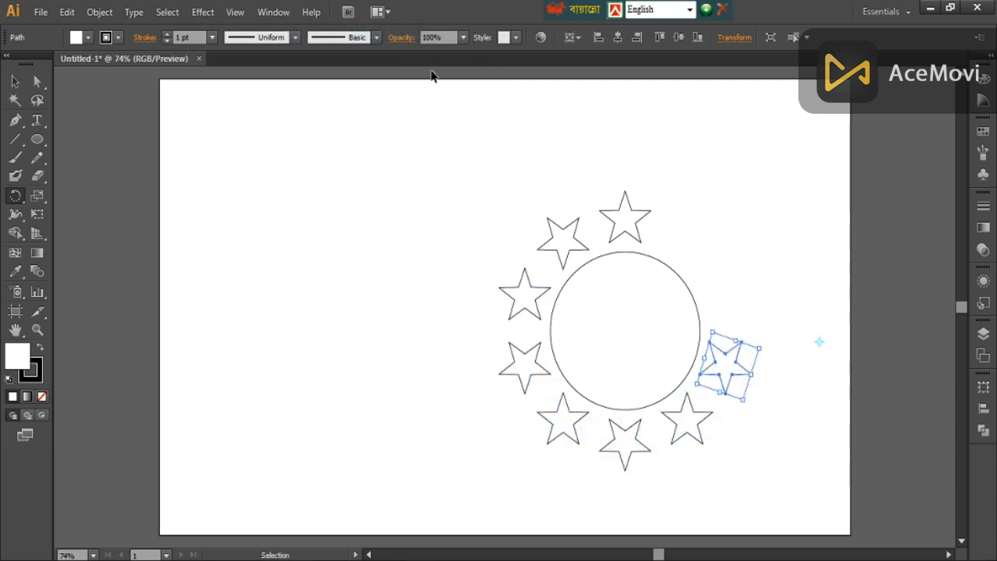
key("ctrl+d")
key("ctrl+d")
key("r")
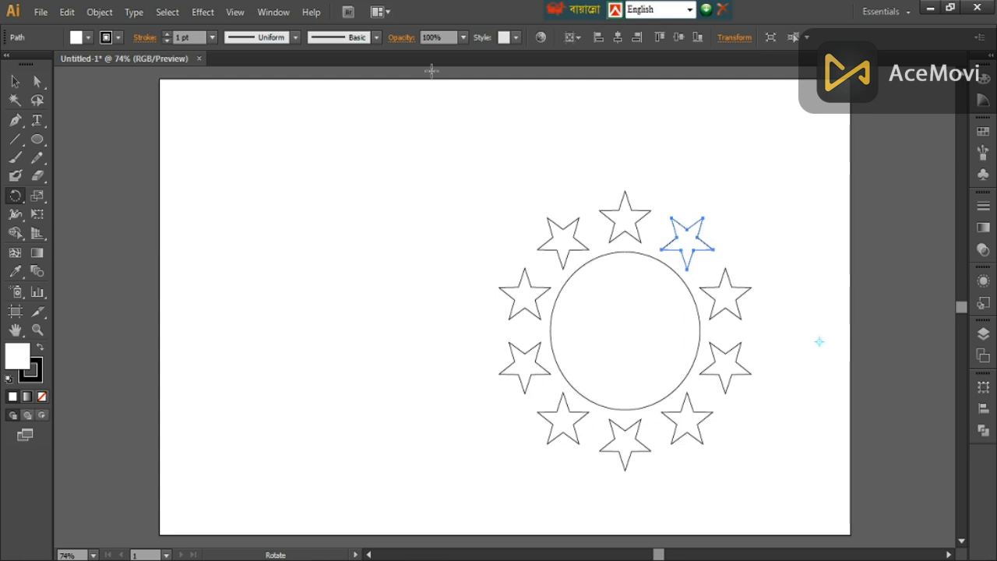
key("v")
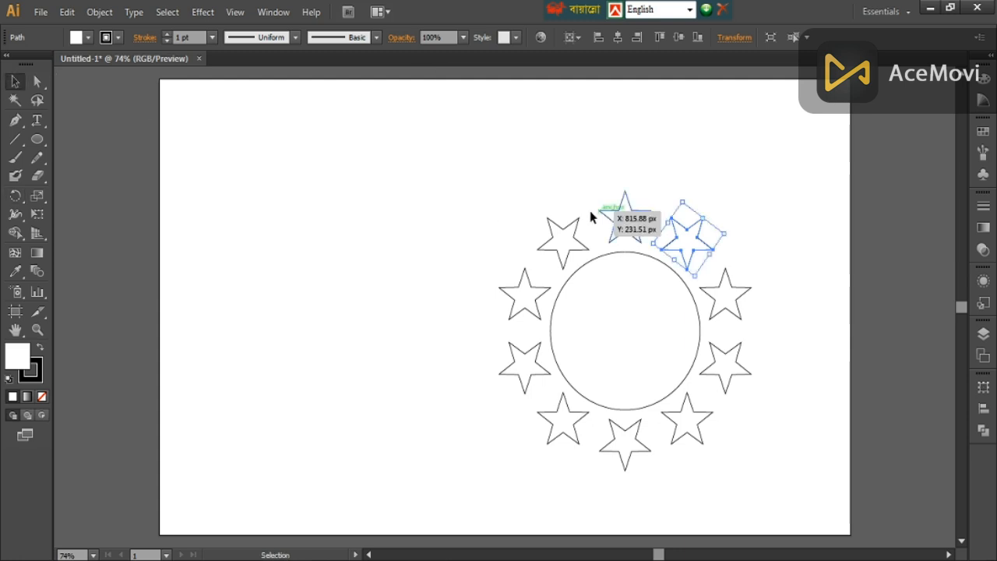
- Try to place a pasted copy of the ring star just right of the topmost one at the circle's centre, and delete that copy
left_click(102, 13)
mouse_move(67, 12)
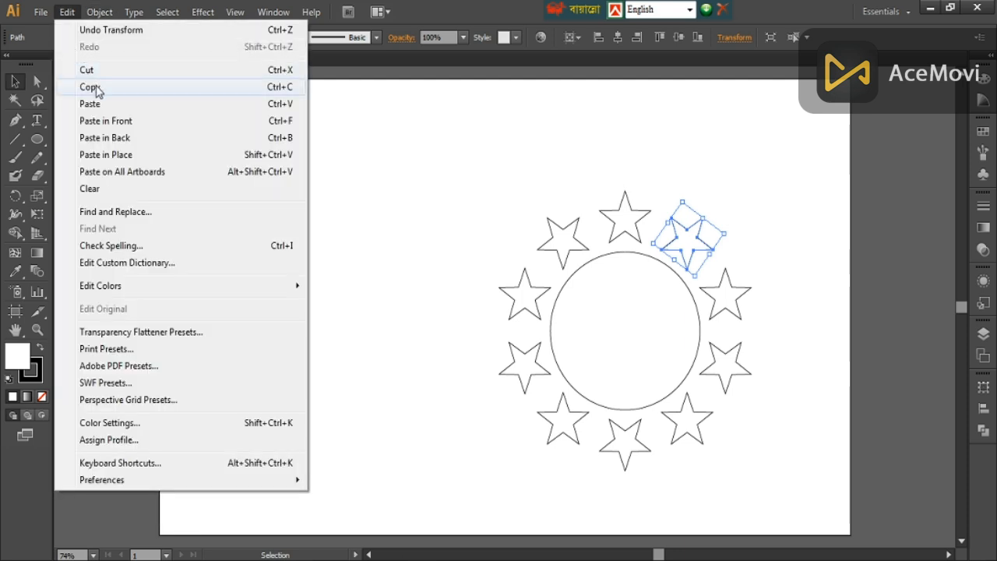
left_click(96, 83)
left_click(67, 12)
left_click(106, 123)
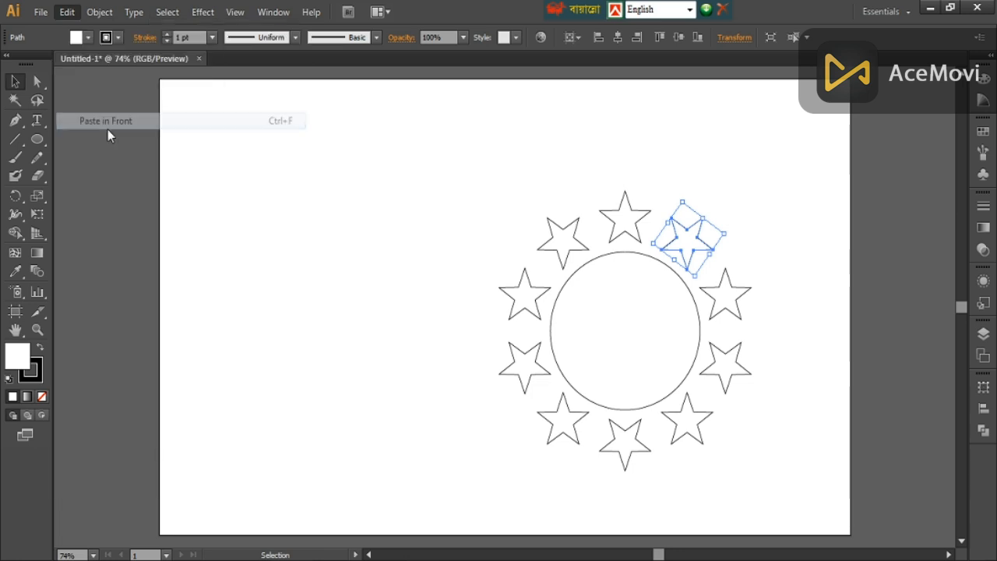
left_click_drag(699, 254, 635, 338)
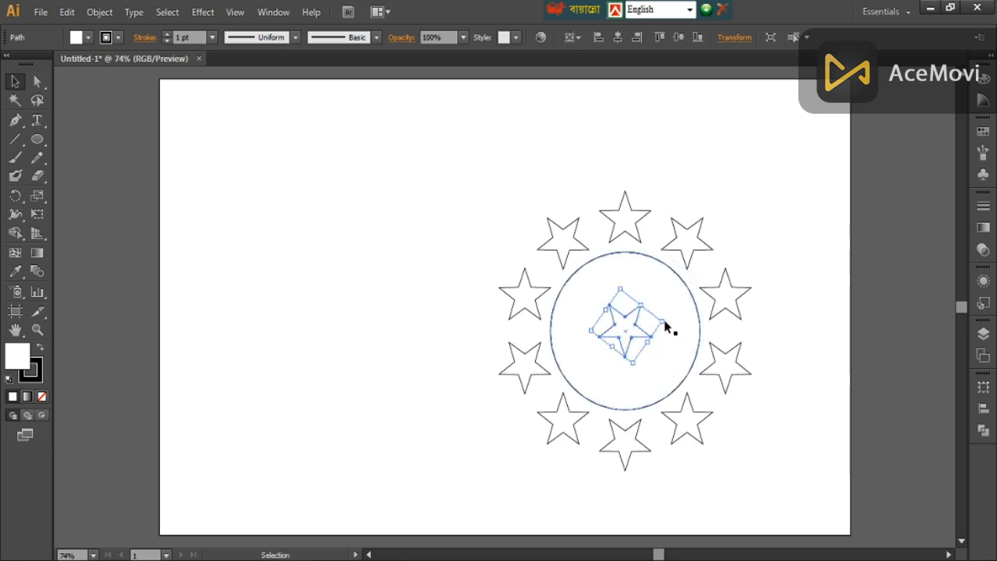
key("Delete")
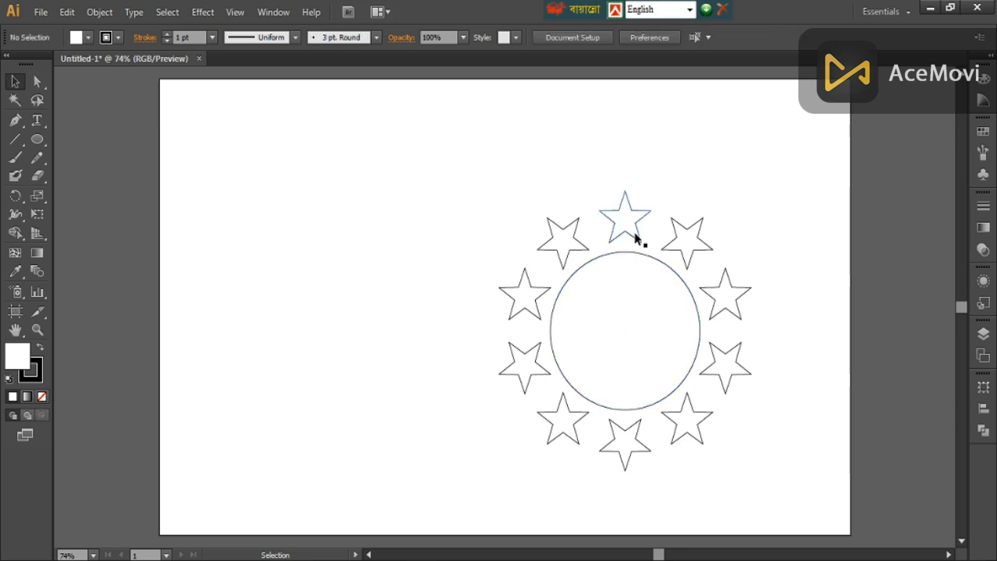
- Copy the topmost star, paste it in front, and place it enlarged inside the circle
left_click(643, 241)
left_click(99, 12)
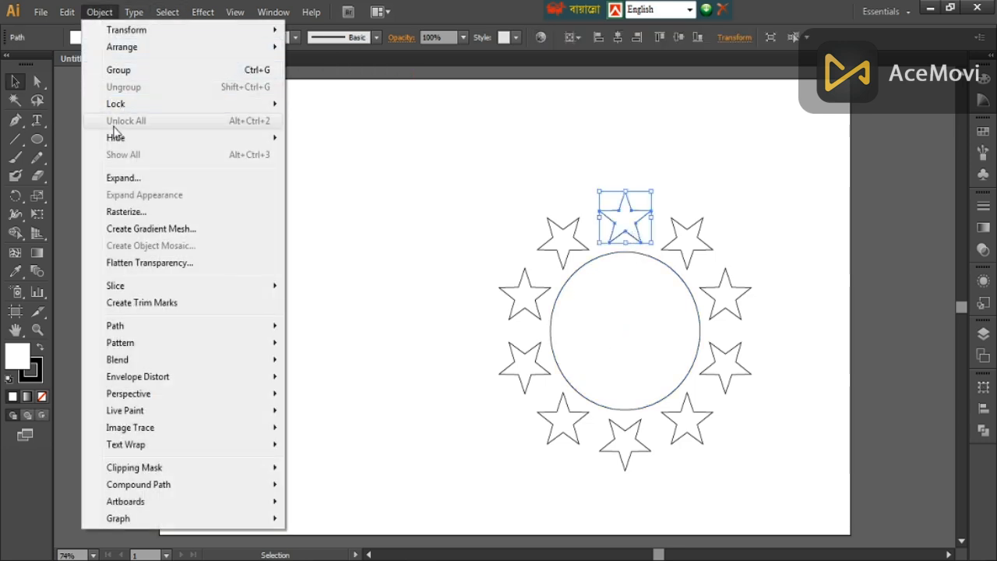
mouse_move(67, 12)
left_click(91, 87)
left_click(67, 12)
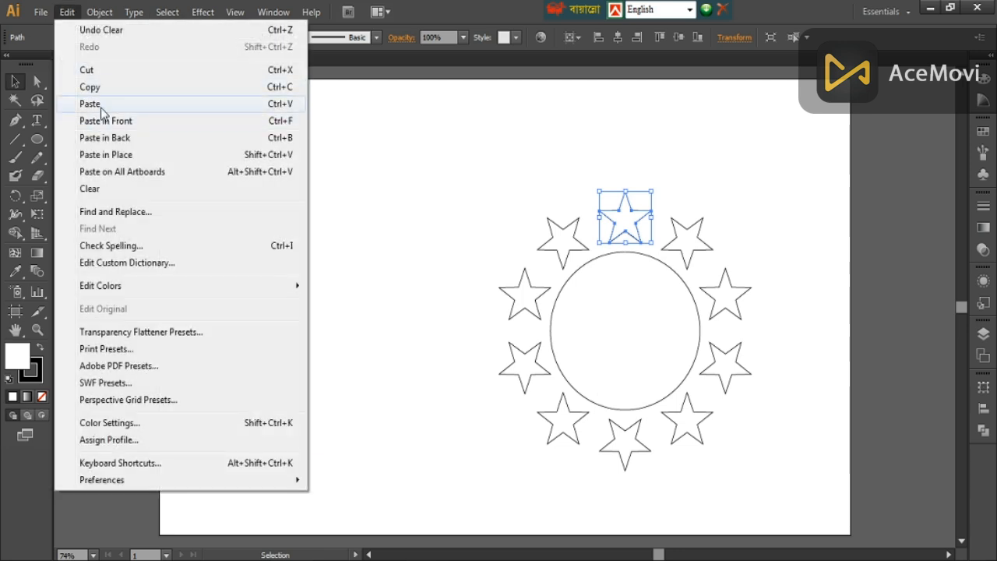
left_click(101, 121)
left_click_drag(619, 234, 690, 400)
- Centre the large star on the circle, using the circle as the key object
left_click(690, 378, "shift")
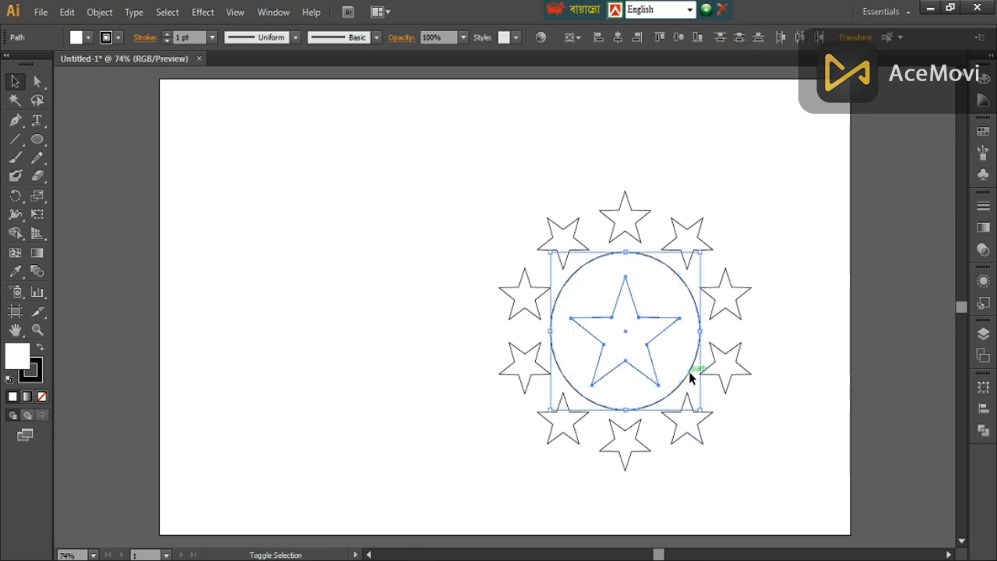
left_click(690, 378)
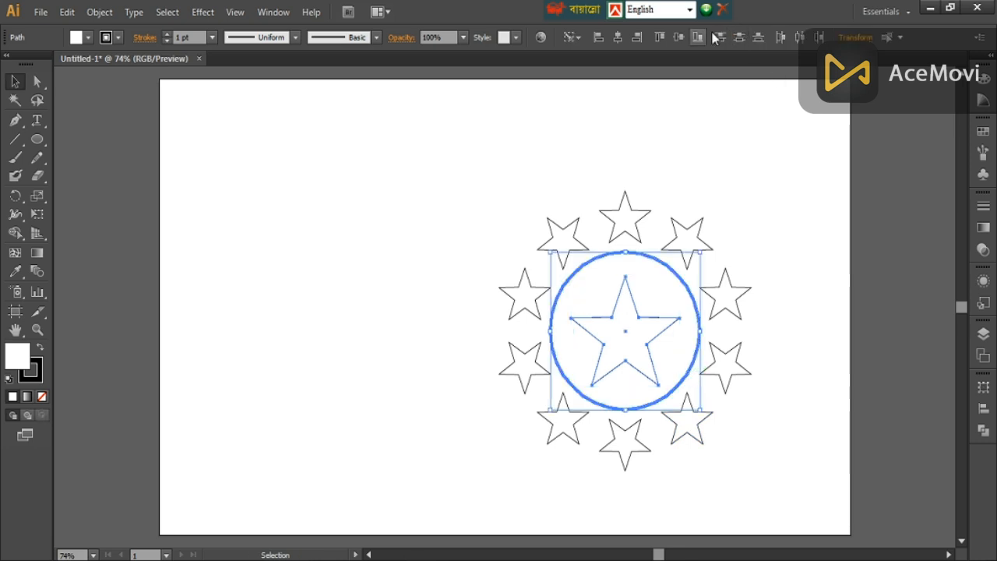
left_click(764, 171)
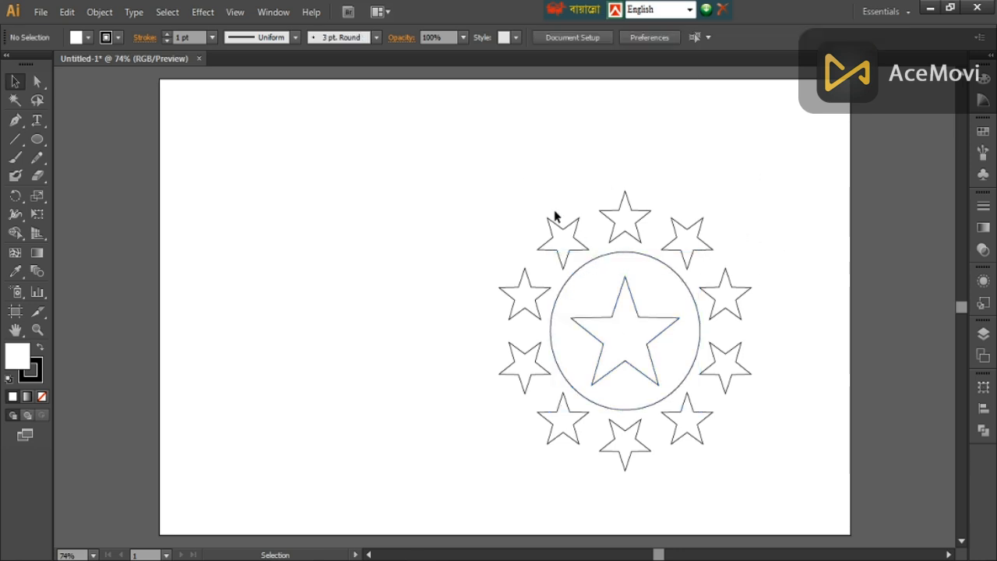
- Fill all ten stars around the circle with dark green
left_click(623, 234)
left_click(705, 241, "shift")
left_click(717, 300, "shift")
left_click(720, 355, "shift")
left_click(695, 427, "shift")
left_click(614, 432, "shift")
left_click(569, 427, "shift")
left_click(527, 346, "shift")
left_click(530, 307, "shift")
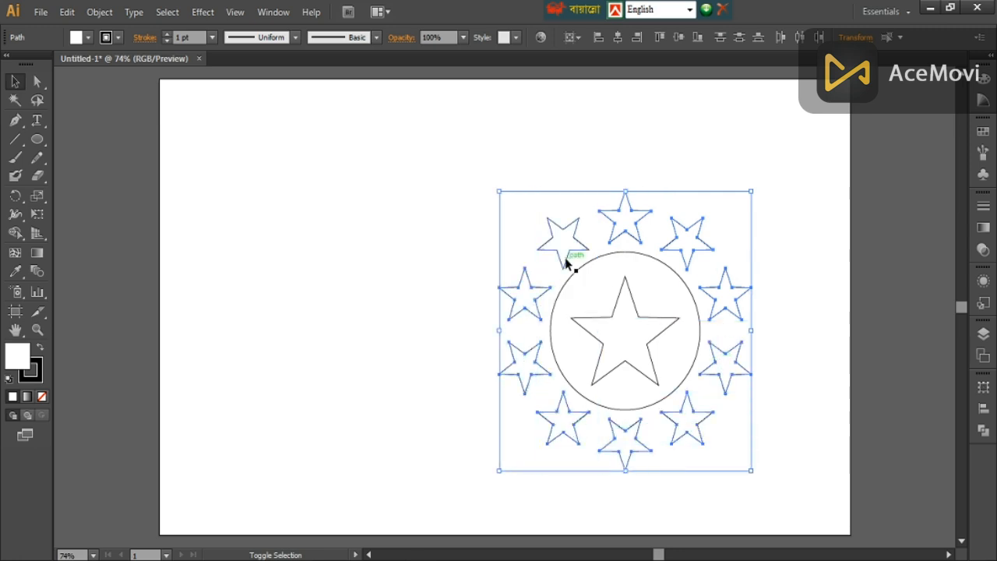
left_click(92, 38)
left_click(64, 74)
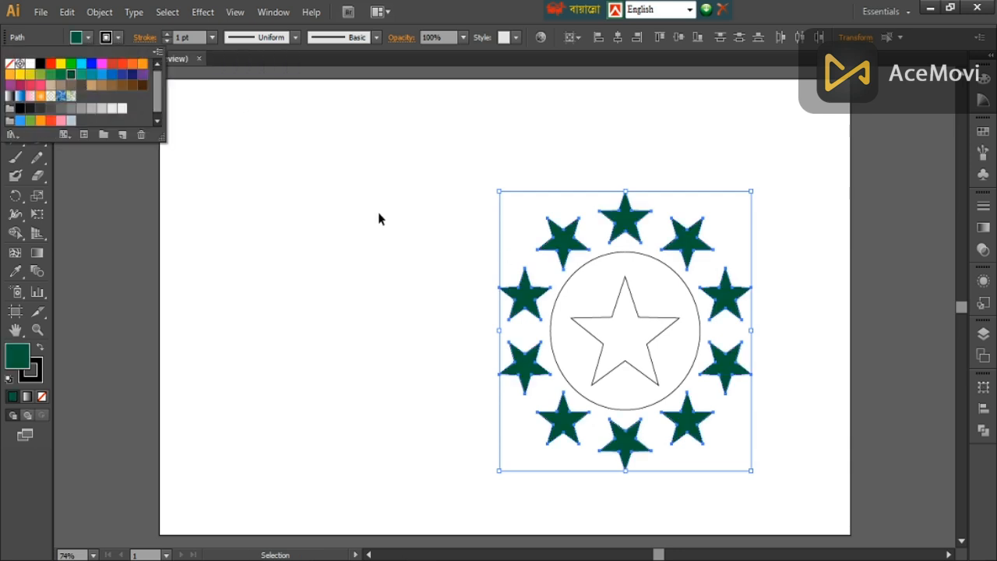
- Fill the circle behind the large star with bright red
left_click(649, 319)
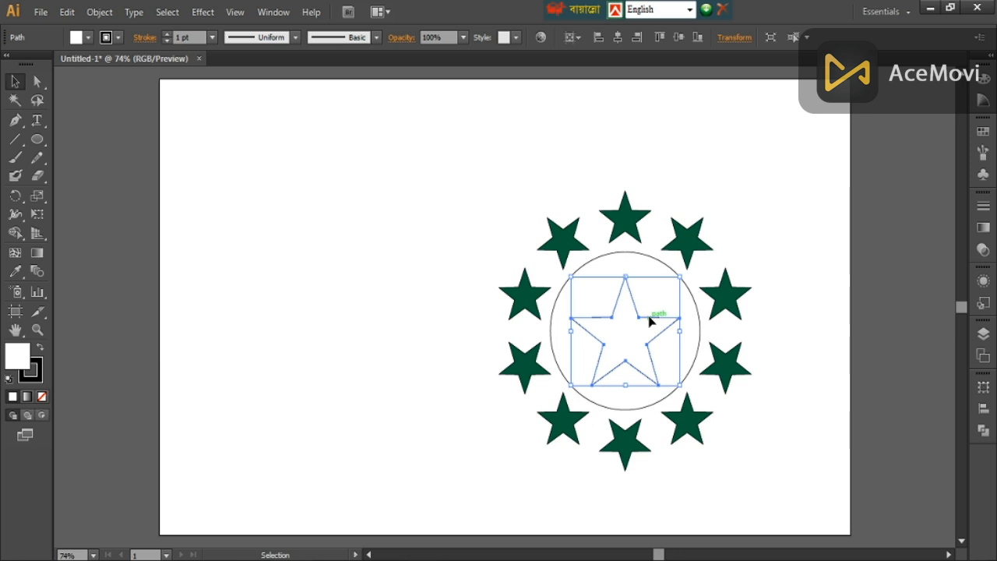
left_click(595, 295)
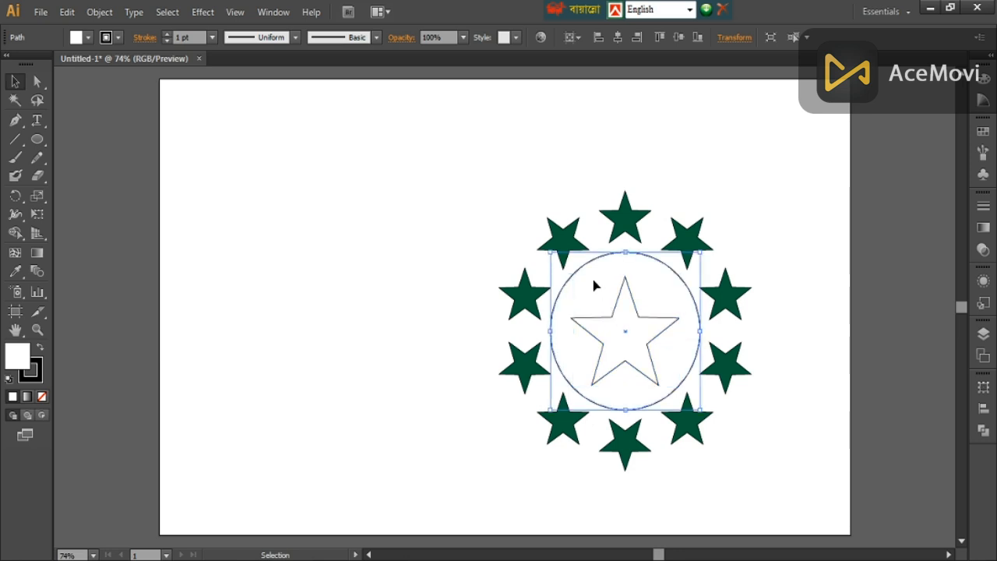
left_click(88, 37)
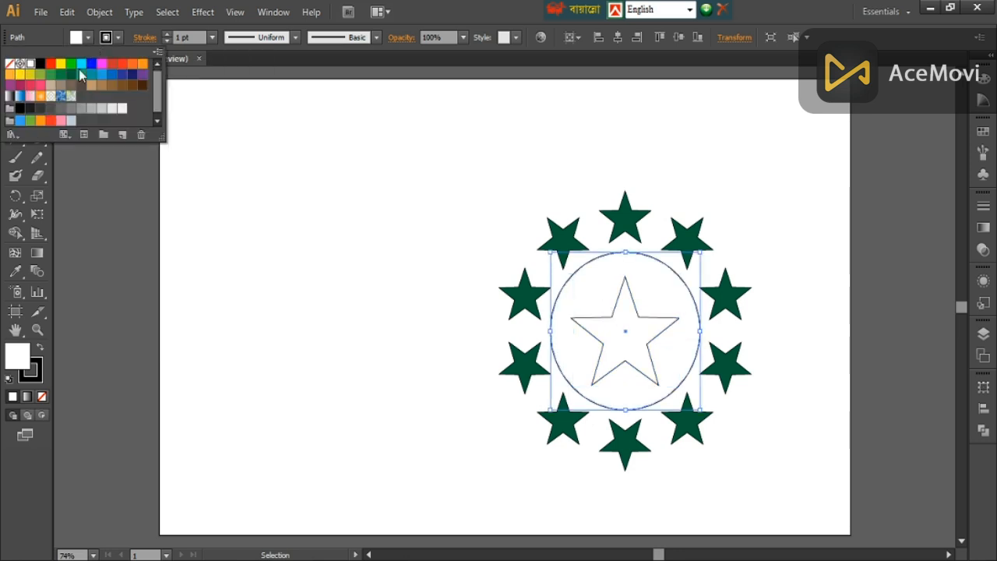
left_click(51, 64)
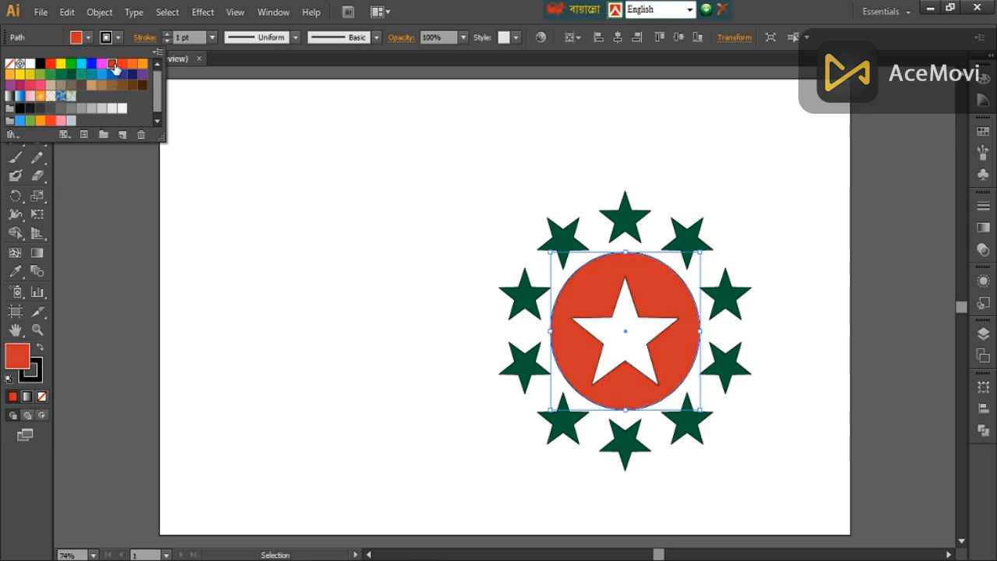
left_click(51, 64)
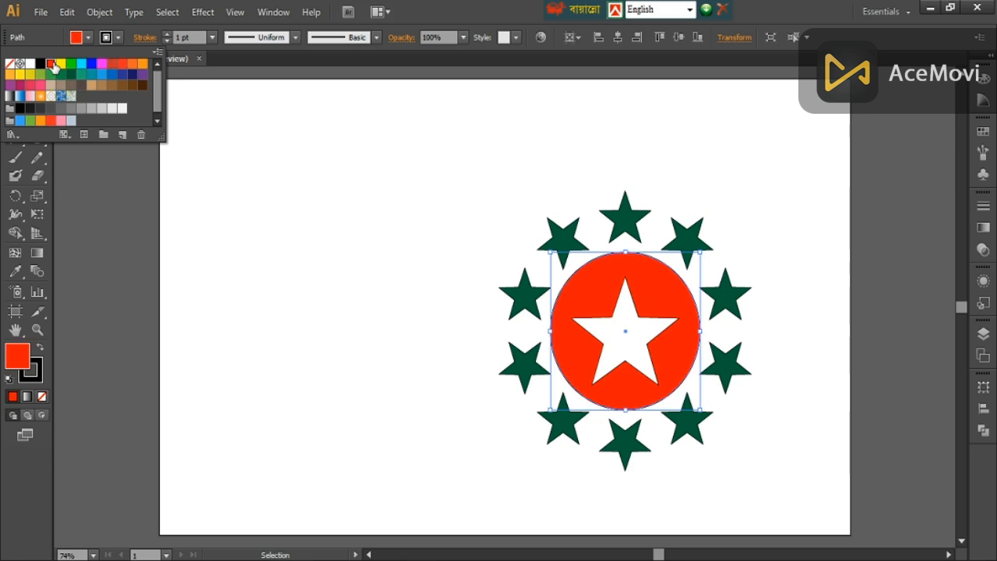
left_click(426, 282)
left_click(808, 294)
- Fill the large central star with yellow
left_click(664, 327)
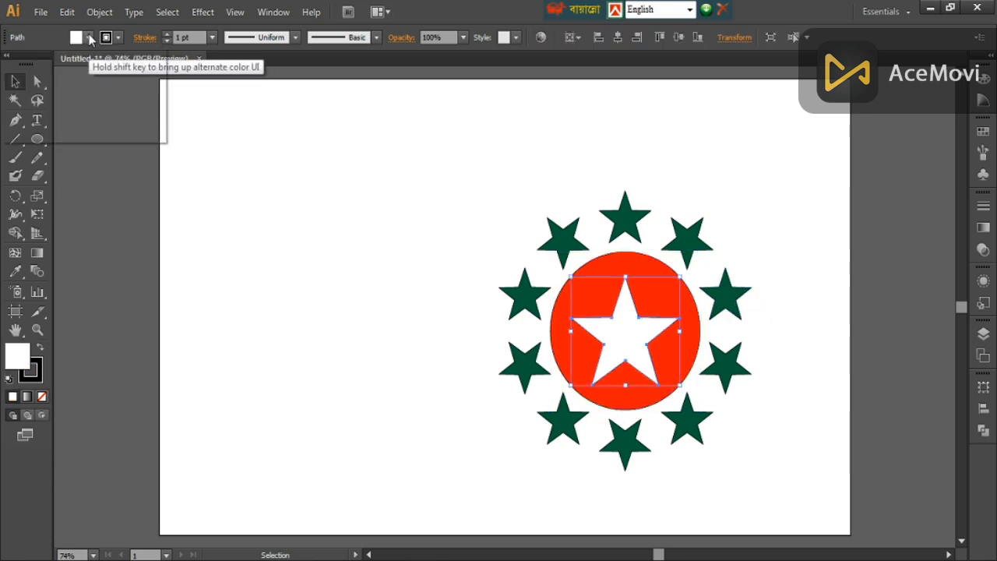
left_click(88, 37)
left_click(61, 63)
left_click(344, 227)
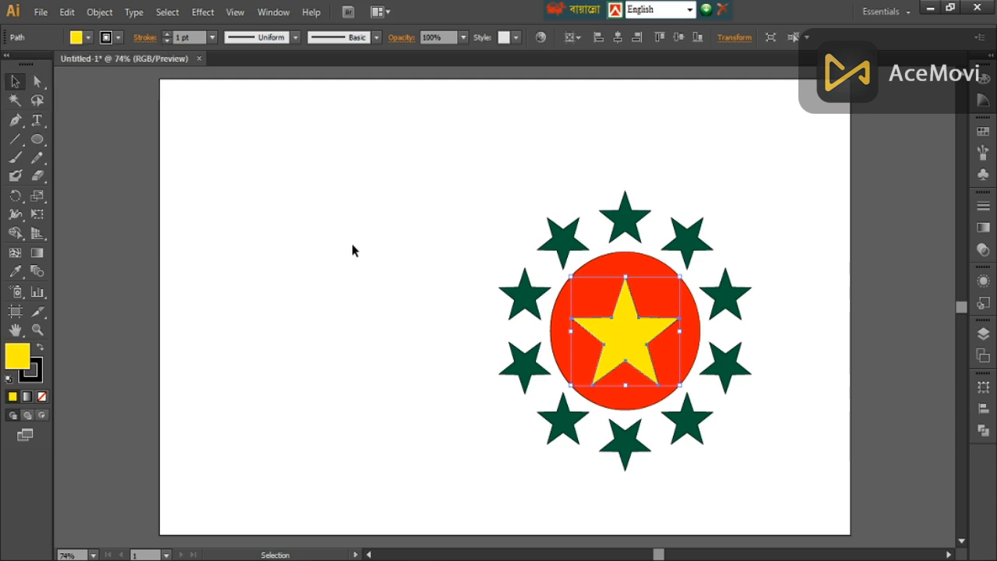
left_click(352, 251)
- Set the stroke of the circle and all the stars to None
left_click_drag(509, 167, 761, 518)
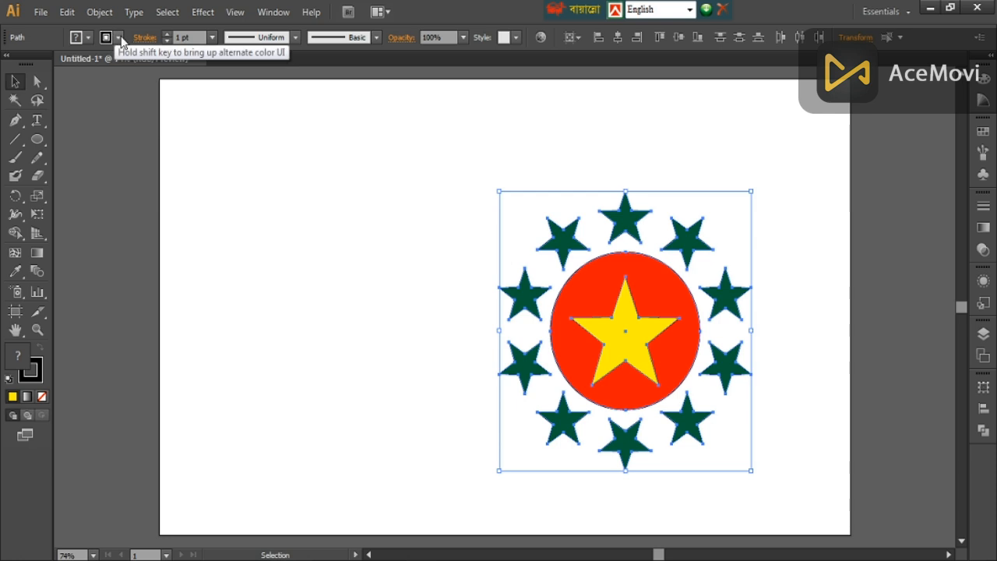
left_click(88, 38)
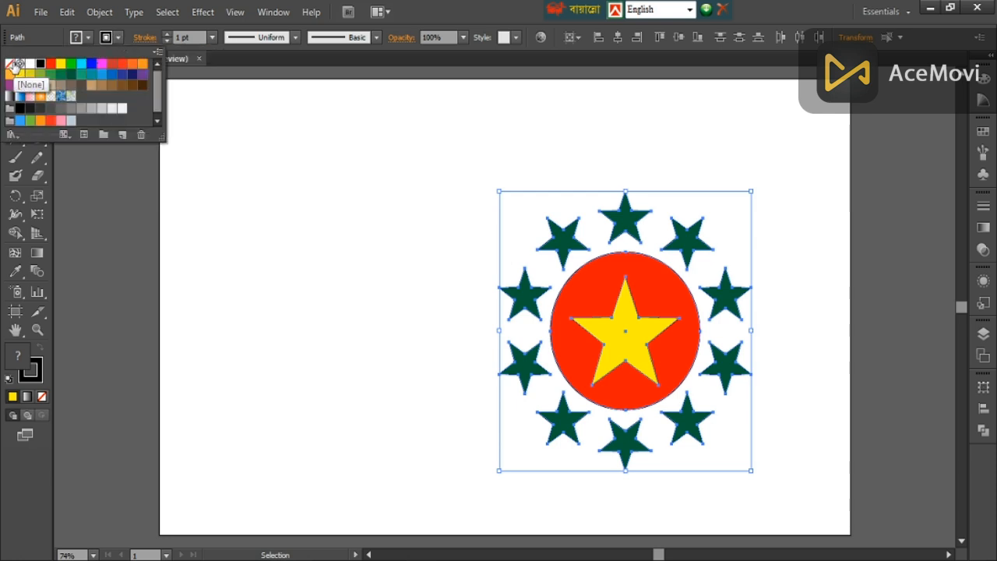
left_click(14, 66)
left_click(408, 251)
left_click(407, 250)
- Group all the emblem's shapes and ungroup them again
left_click_drag(413, 179, 766, 499)
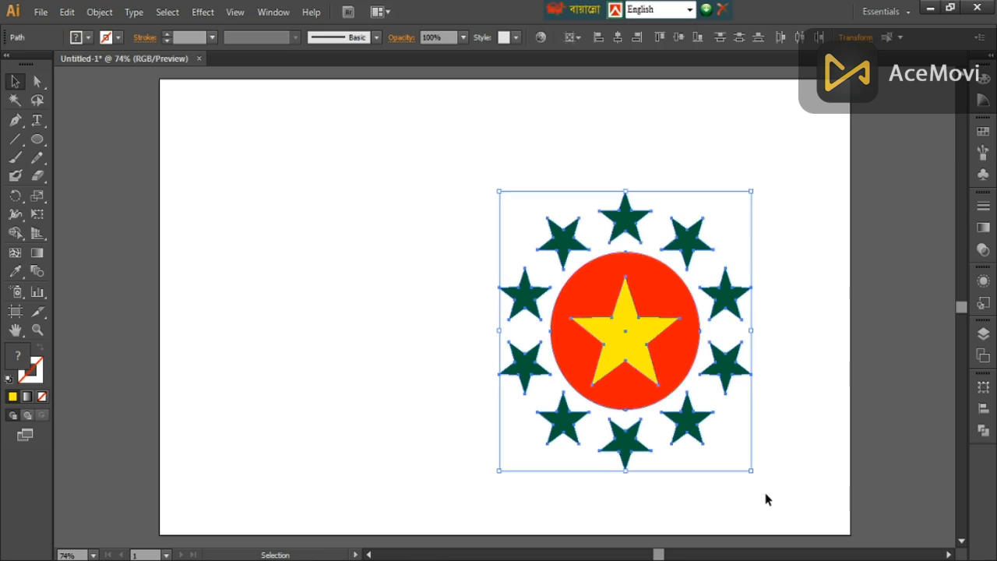
key("ctrl+g")
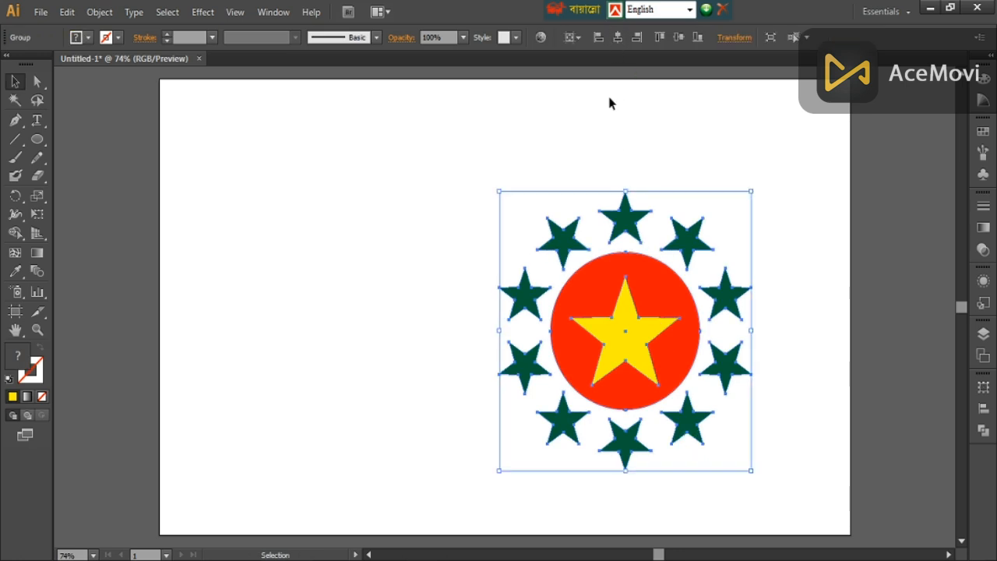
right_click(619, 197)
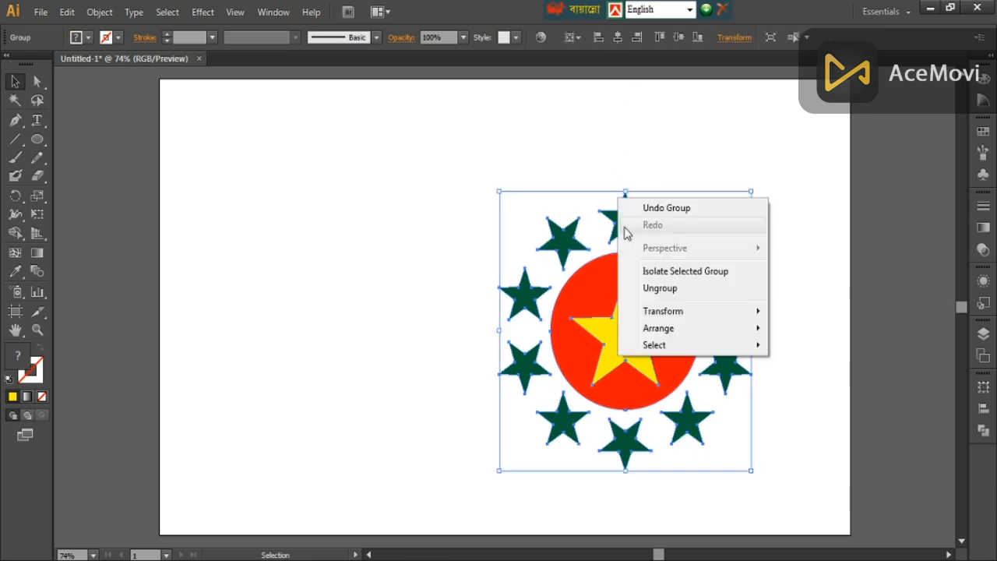
left_click(706, 290)
left_click(806, 289)
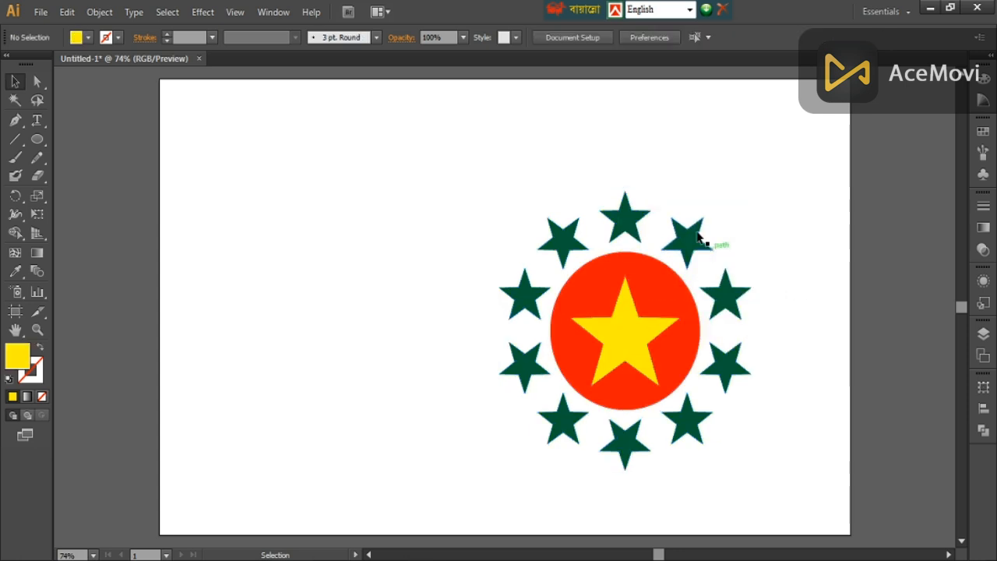
- Group the circle and all the stars, and centre the group horizontally and vertically on the artboard
left_click_drag(503, 157, 772, 472)
right_click(659, 294)
left_click(716, 369)
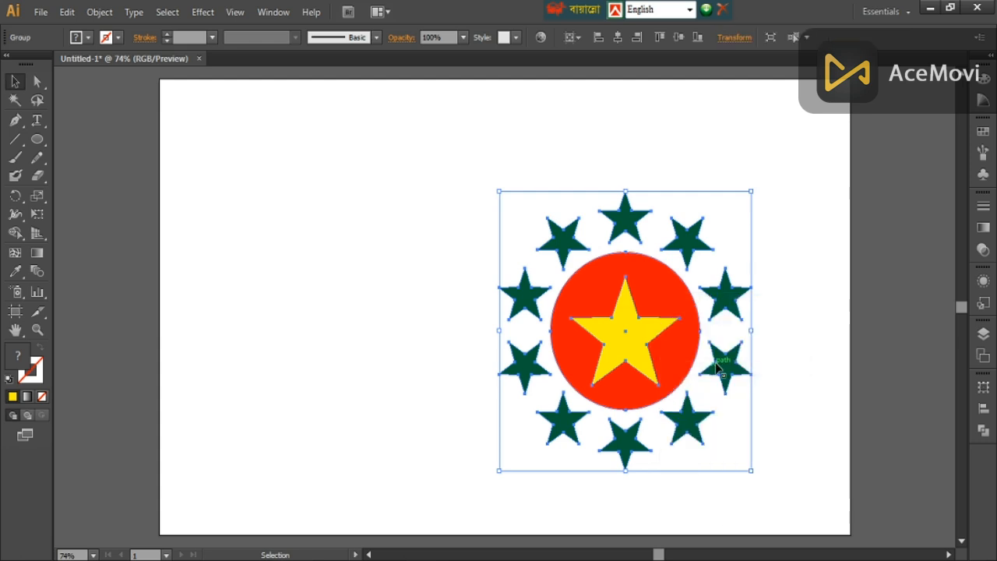
left_click(616, 37)
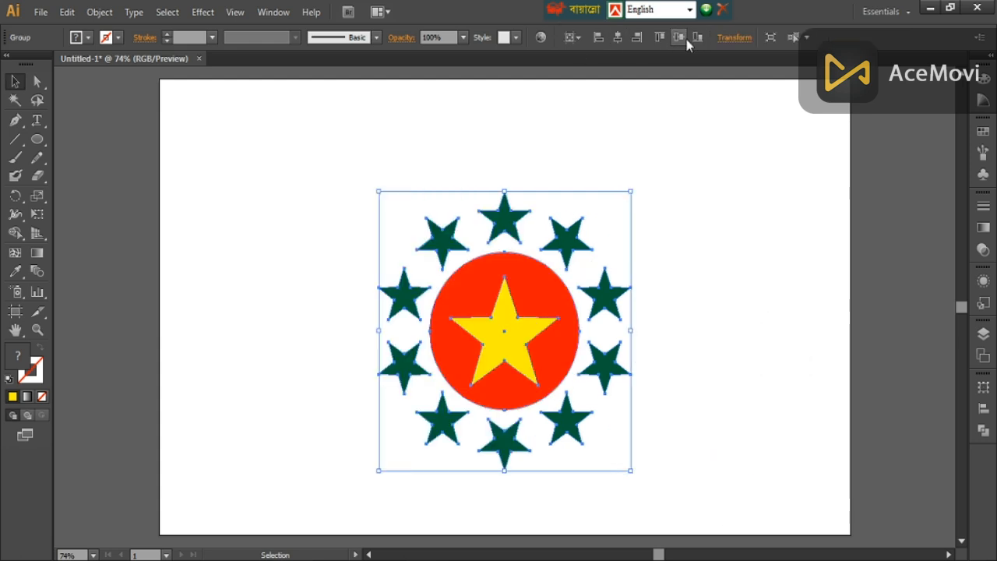
left_click(687, 39)
left_click(721, 239)
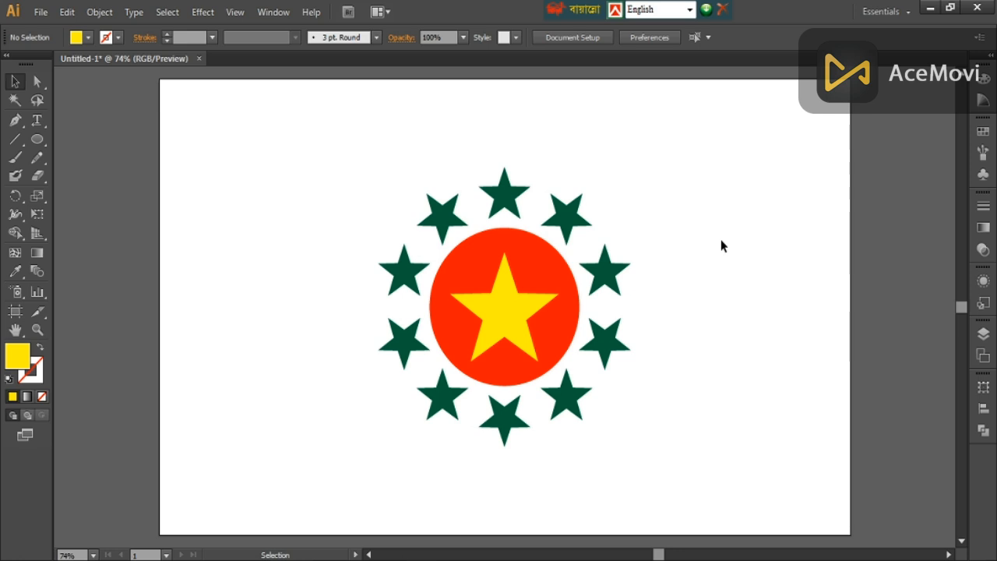